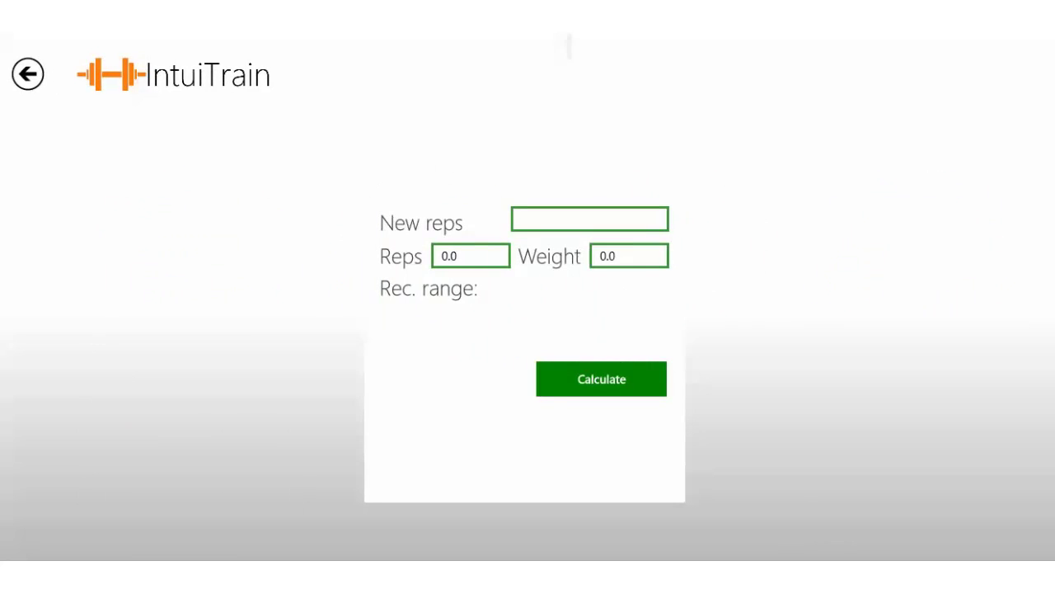
- Dock the app in the narrow side view and expand it back to full screen
drag(569, 36, 17, 197)
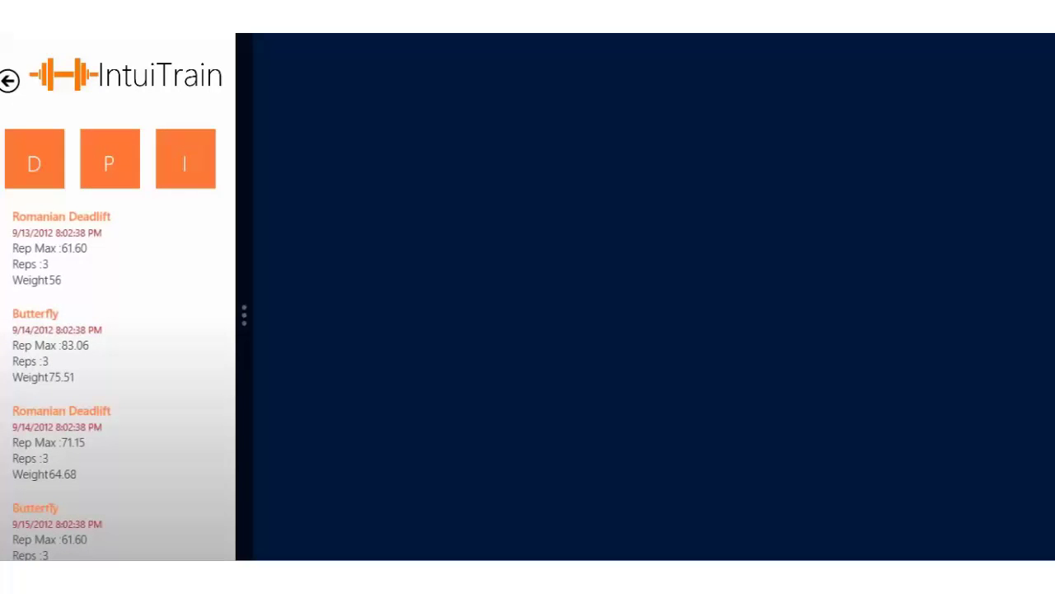
drag(244, 315, 825, 315)
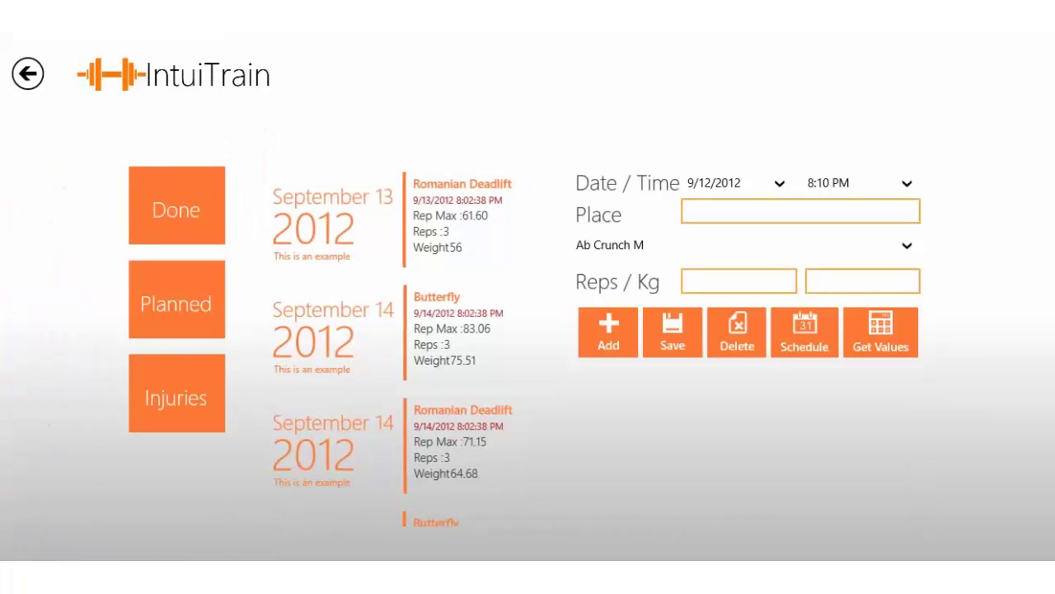
- Load the September 15 Butterfly entry from the done exercises and get its calculated values
click(177, 205)
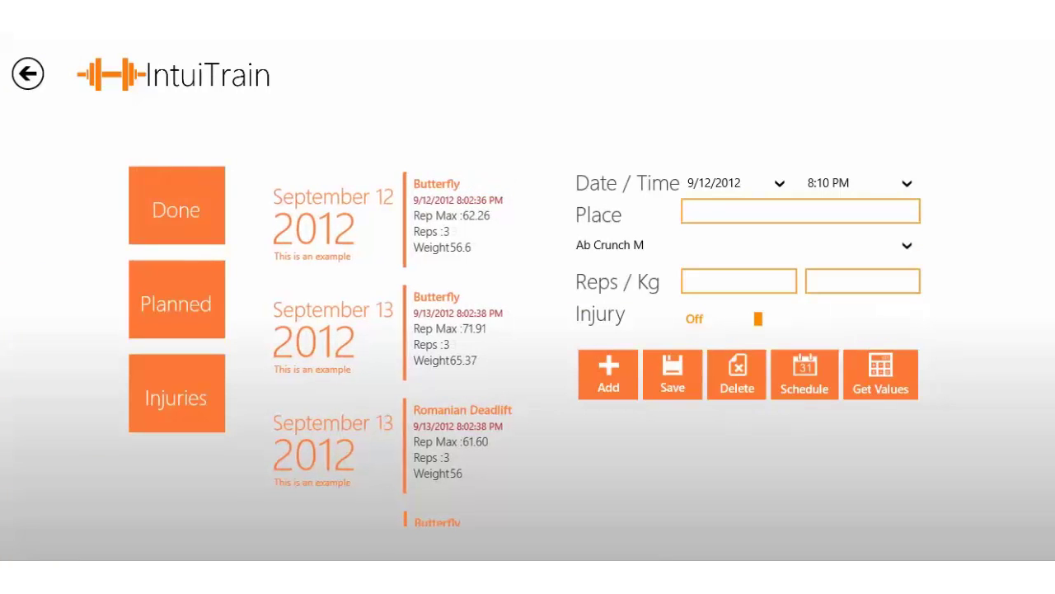
scroll(412, 347, down, 5)
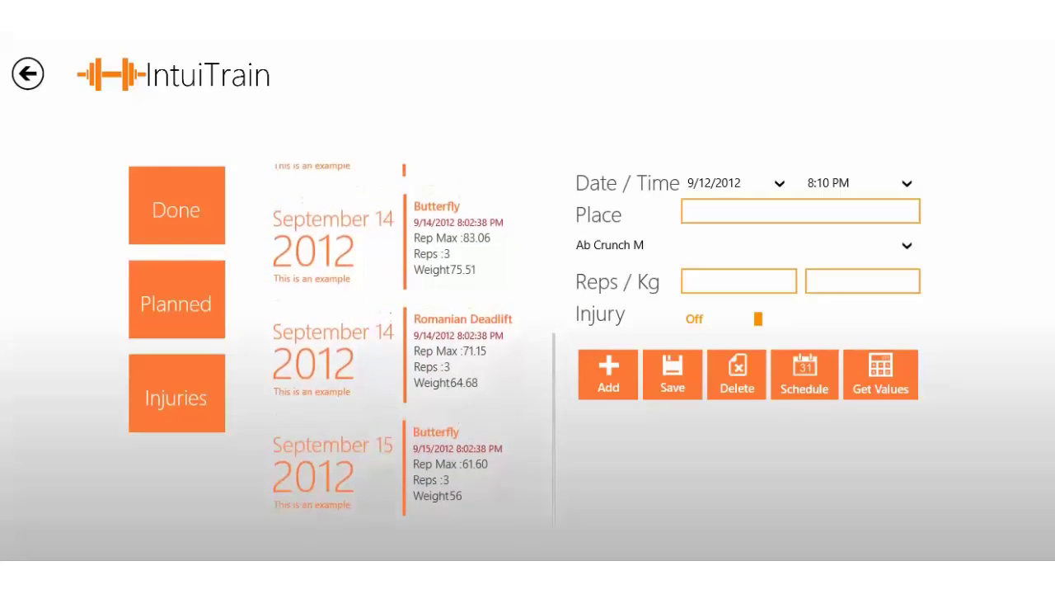
click(401, 470)
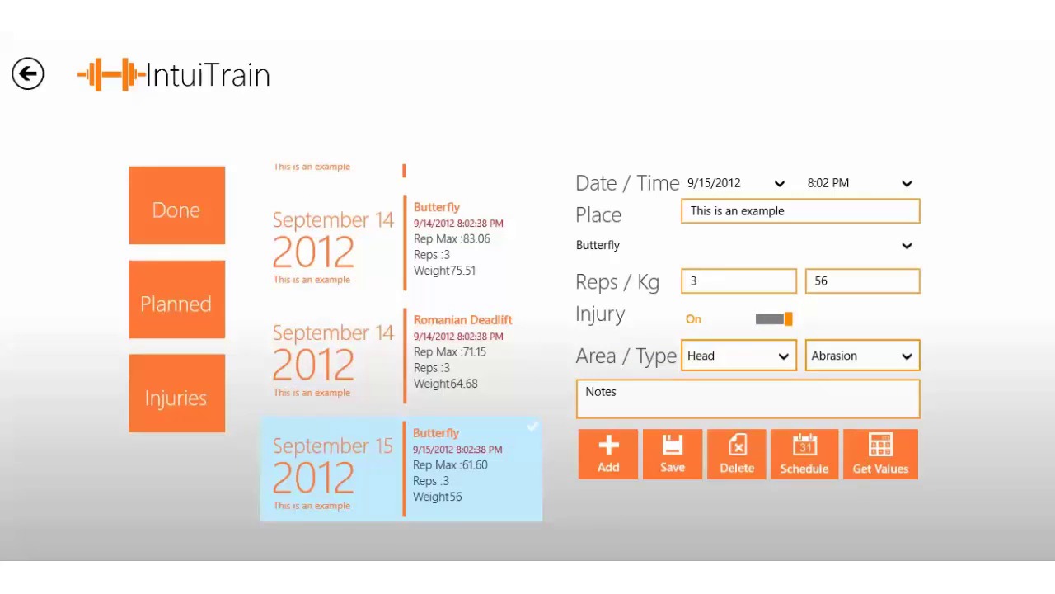
click(881, 453)
- Set the entry's date to 9/16/2012 and its time to 6:02 PM
click(736, 183)
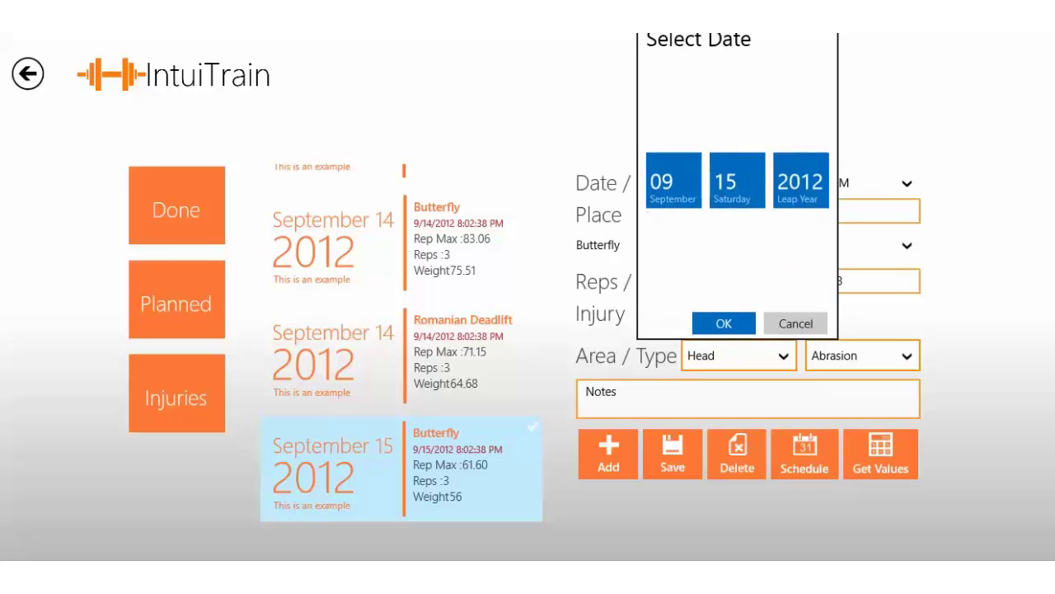
drag(737, 181, 737, 102)
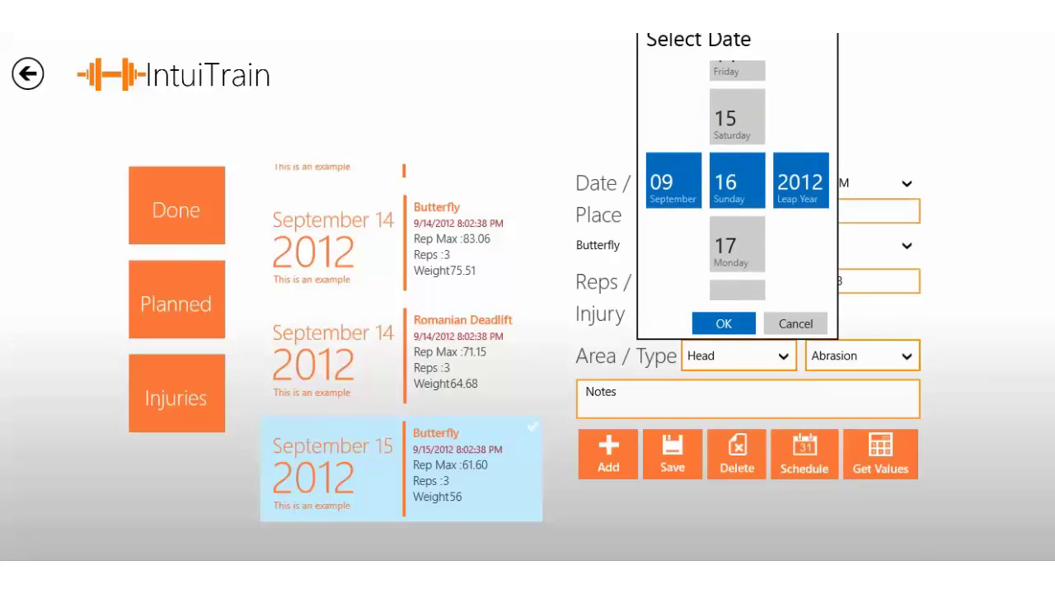
click(724, 323)
click(829, 183)
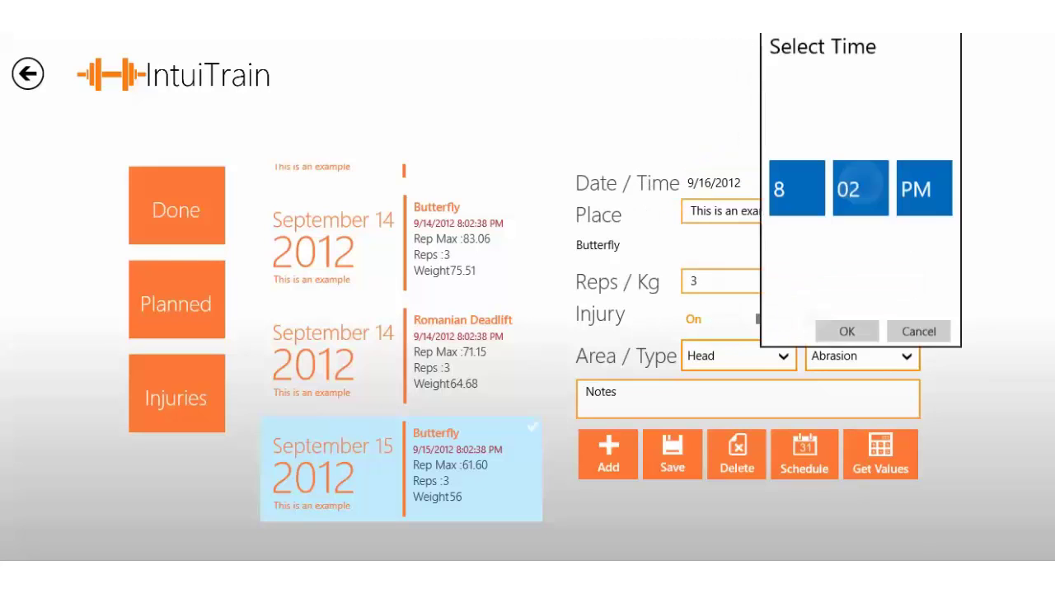
drag(797, 181, 797, 293)
click(797, 168)
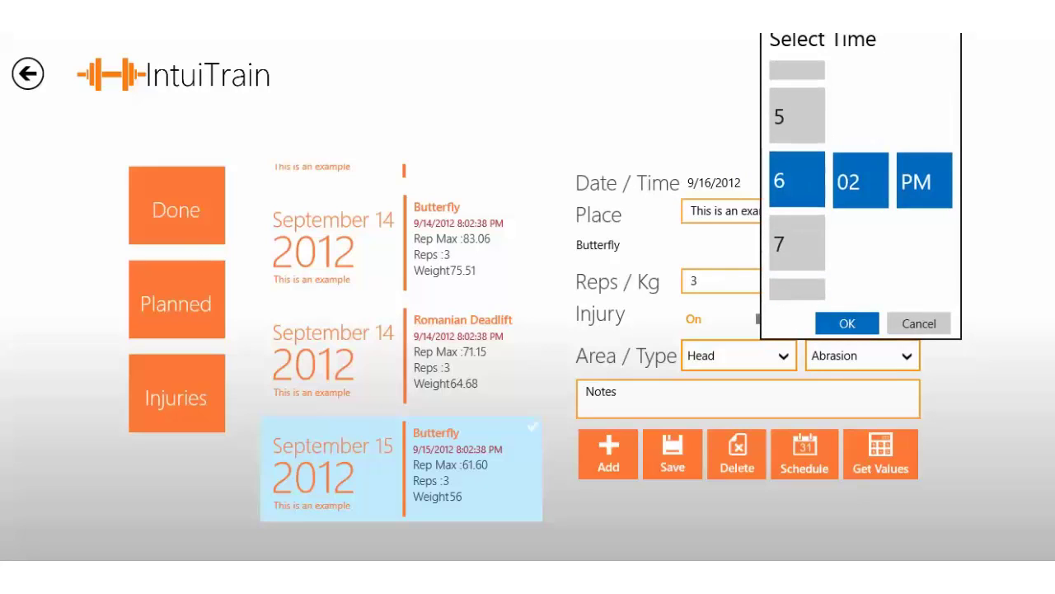
click(846, 323)
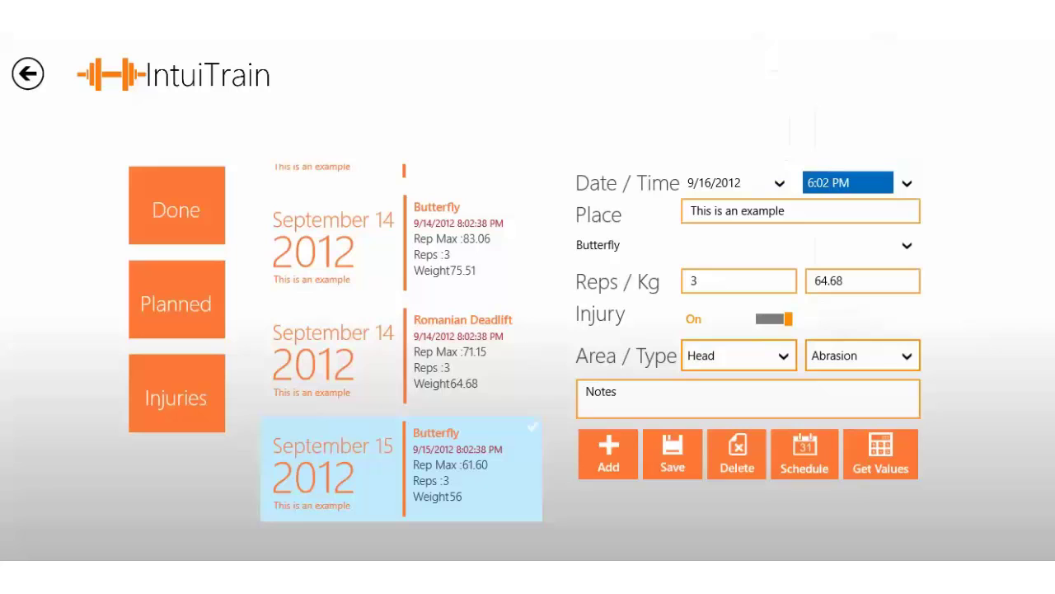
- Switch the entry's injury option off and back on
click(776, 319)
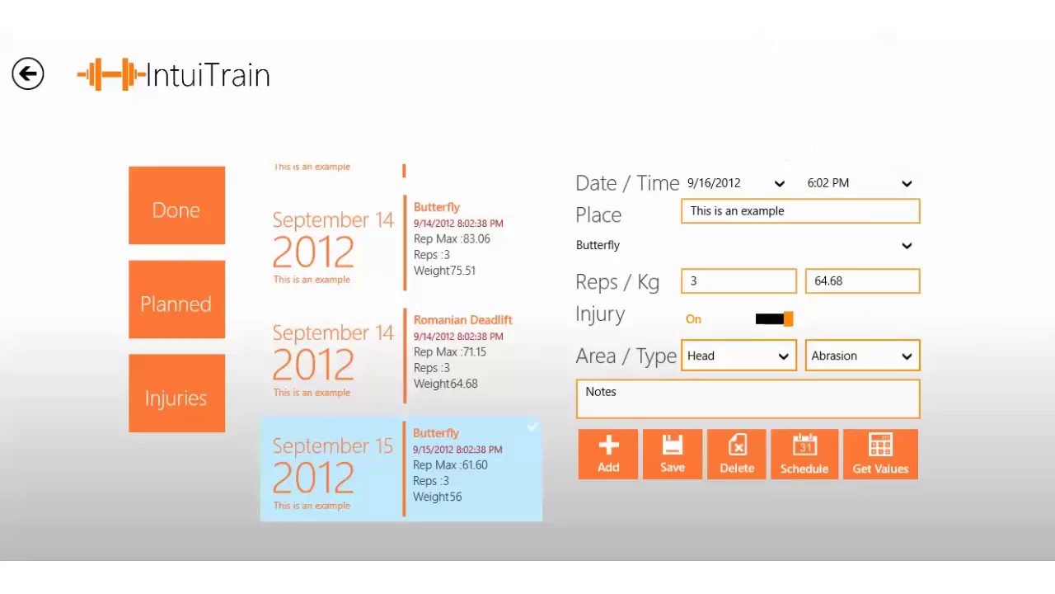
click(770, 318)
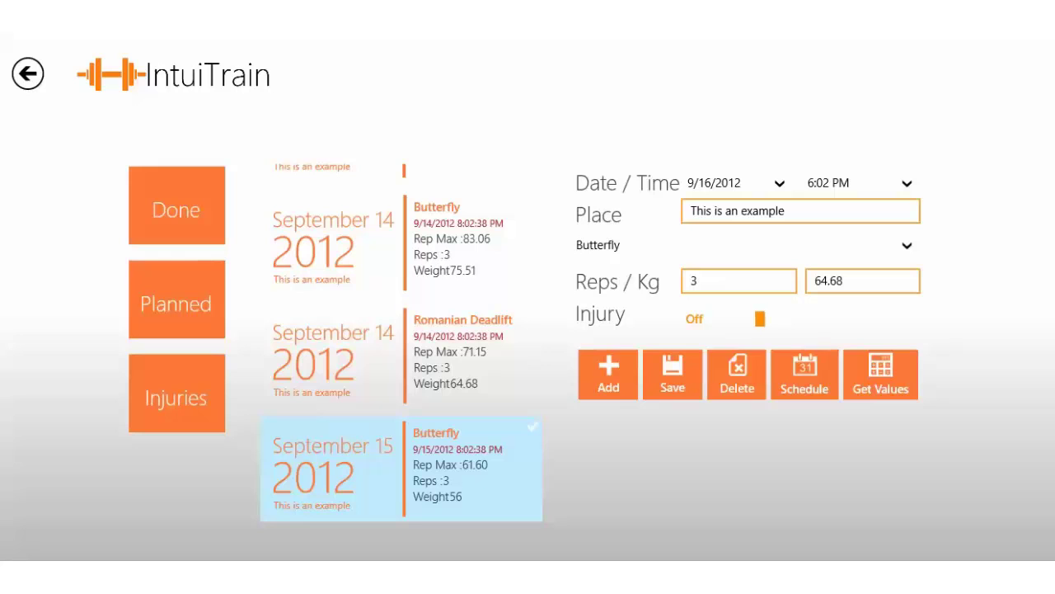
click(771, 319)
- Browse the list of available exercises and keep Butterfly as the entry's exercise
click(811, 245)
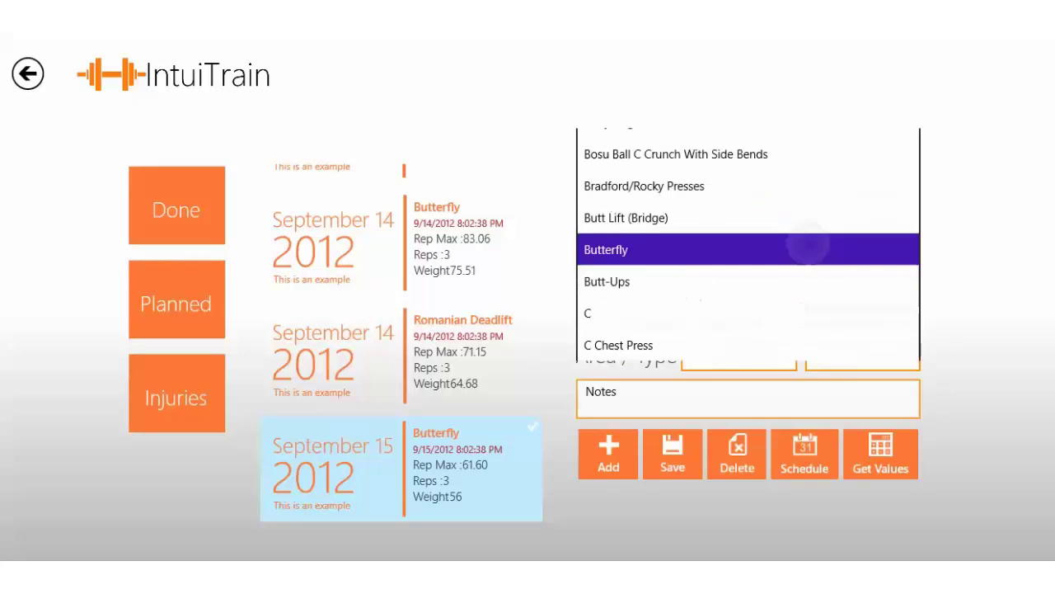
scroll(783, 263, down, 2)
scroll(749, 249, down, 2)
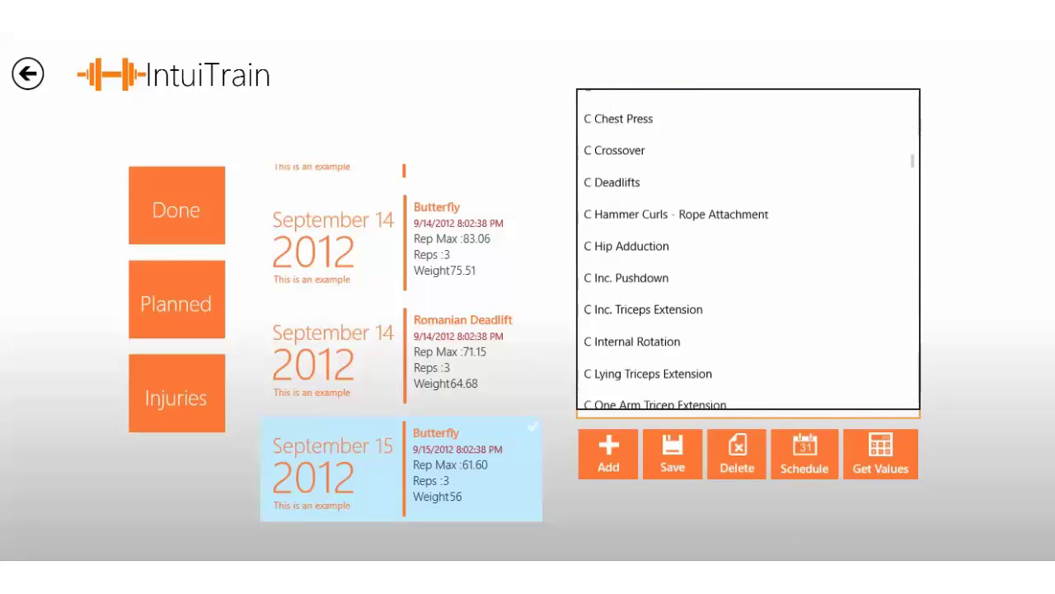
scroll(749, 249, up, 3)
scroll(749, 249, down, 3)
scroll(749, 249, up, 1)
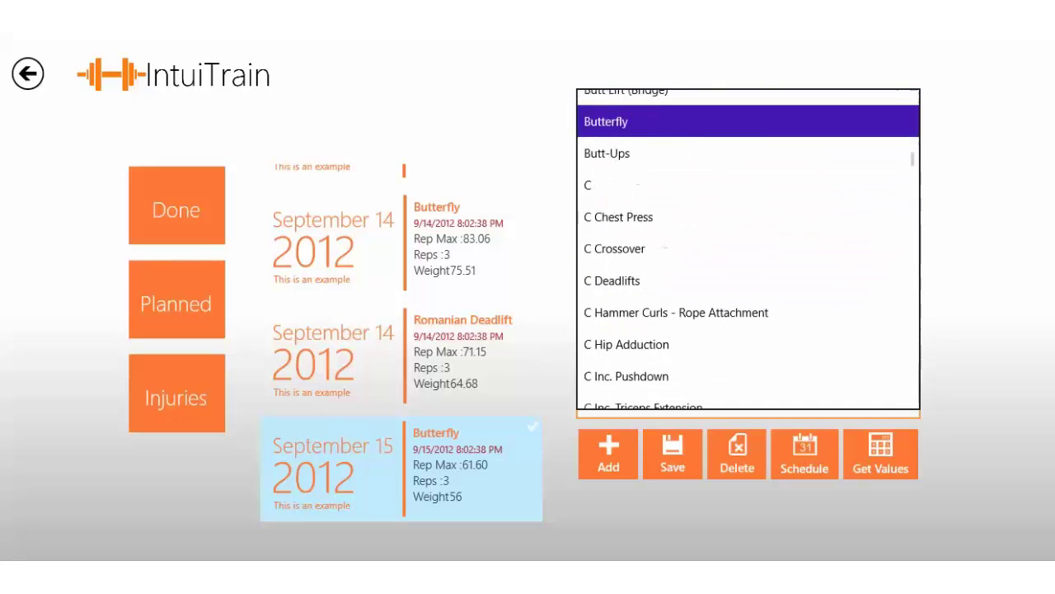
click(749, 121)
- Set the injury area to Neck and its type to Strain, and add the result as a new entry
click(746, 356)
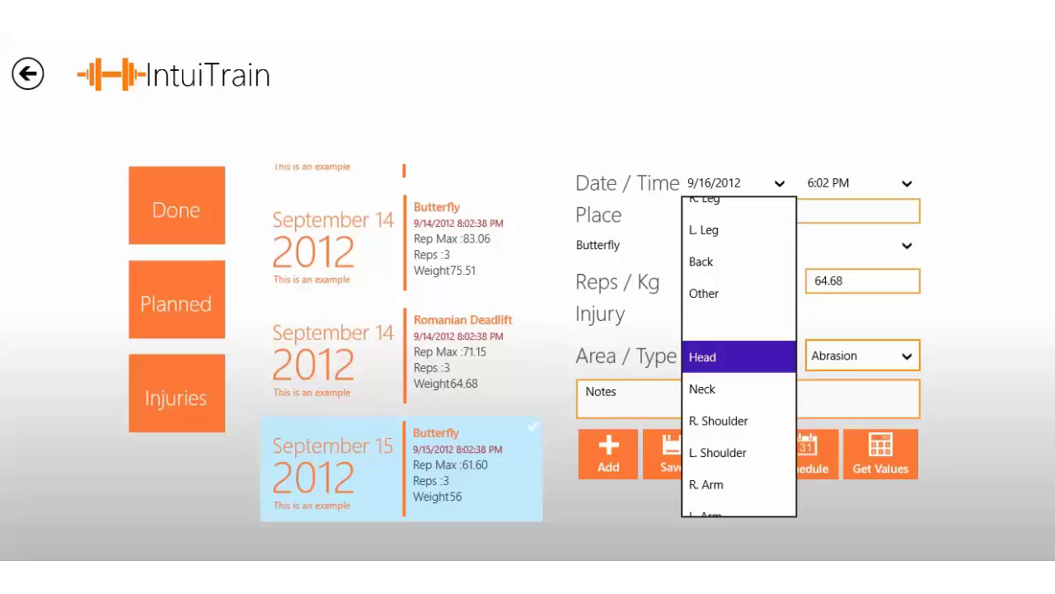
click(739, 389)
click(863, 356)
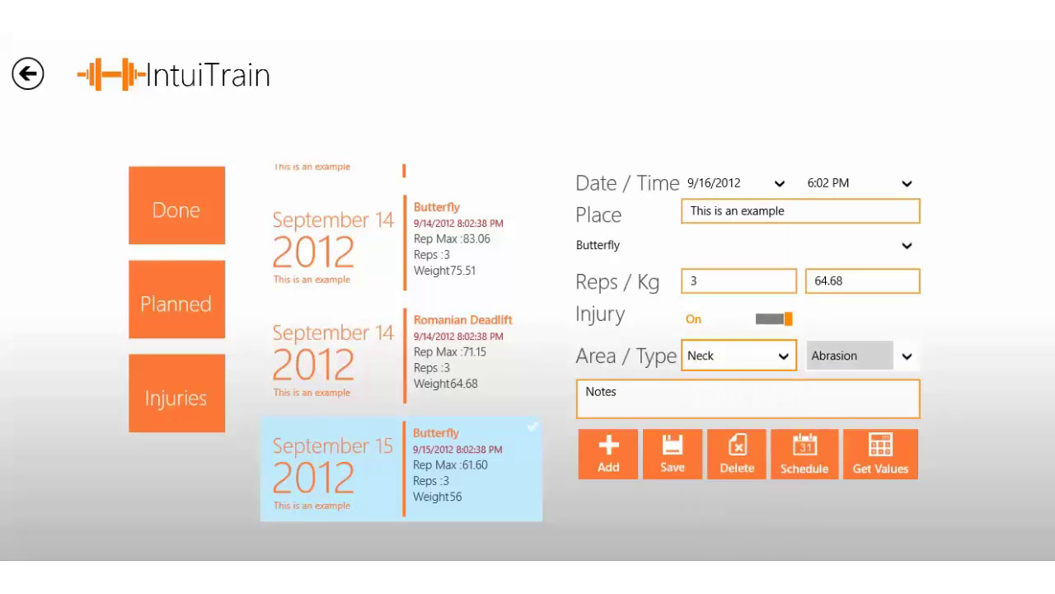
scroll(860, 296, up, 1)
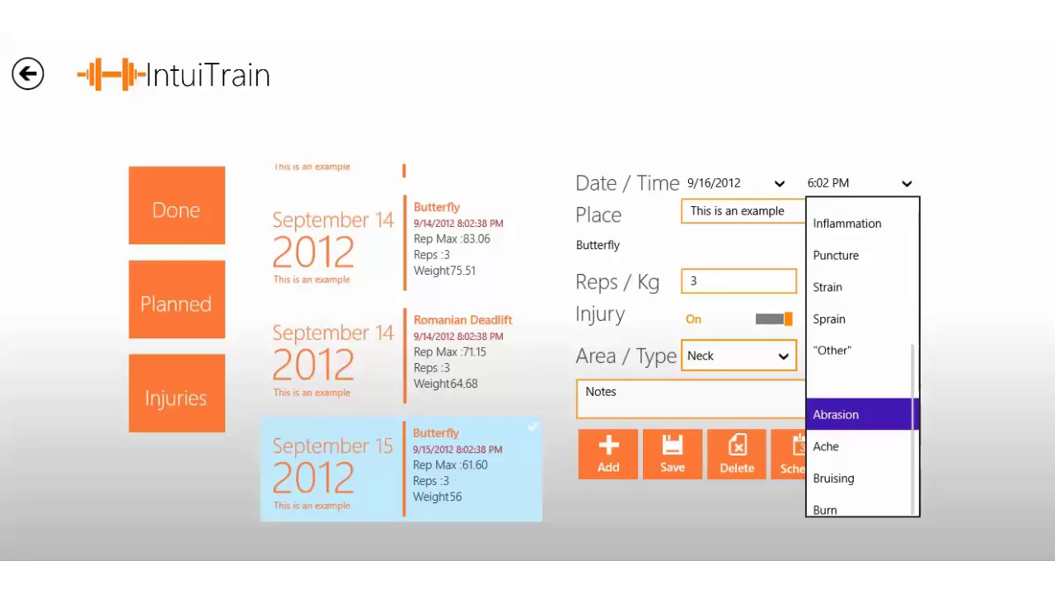
click(828, 286)
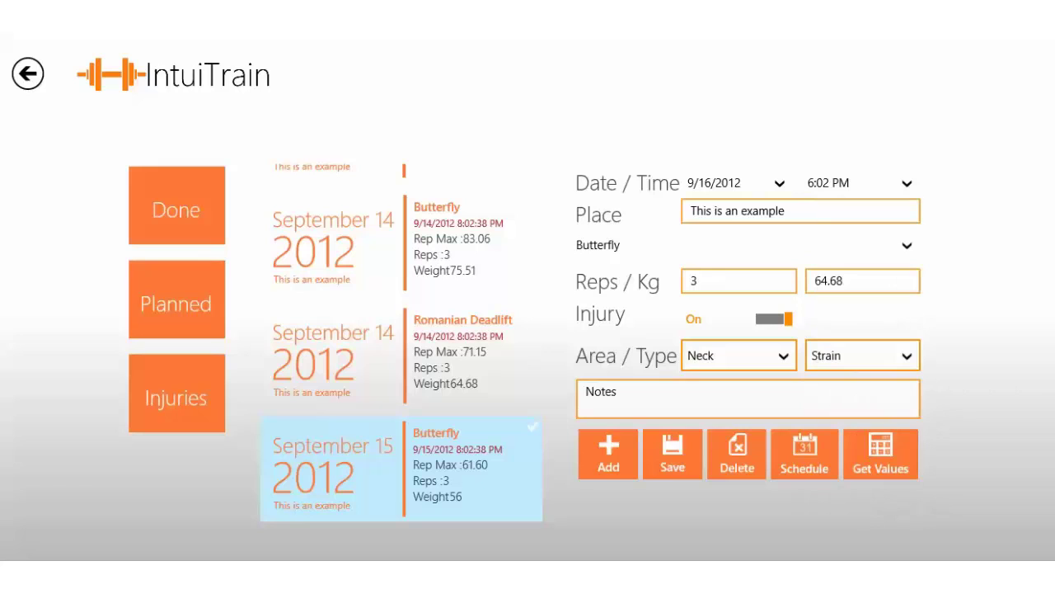
click(609, 454)
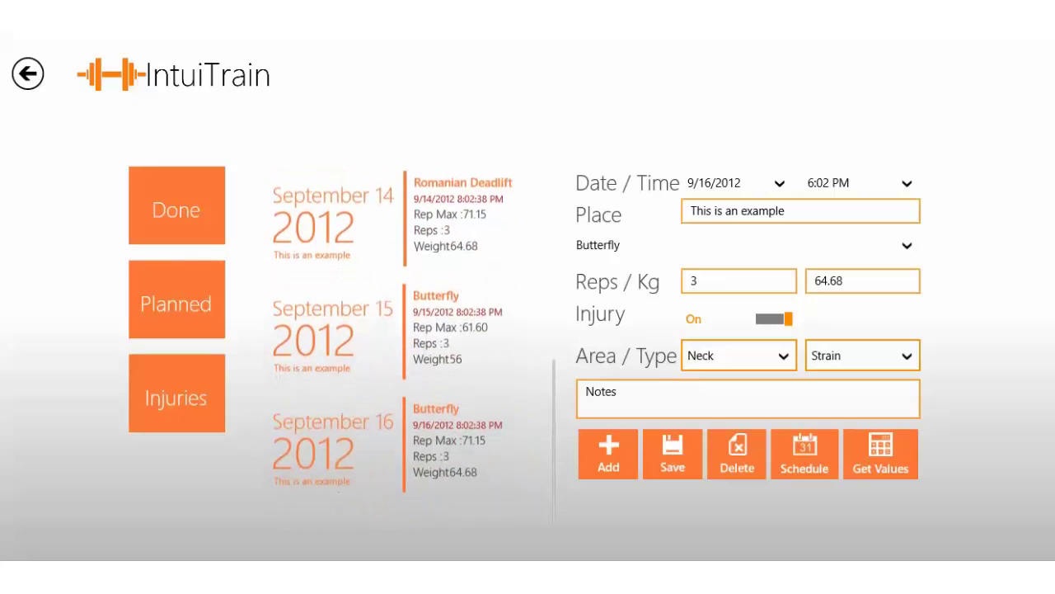
- Load the September 16 Butterfly entry and set its date to 9/17/2012
click(402, 468)
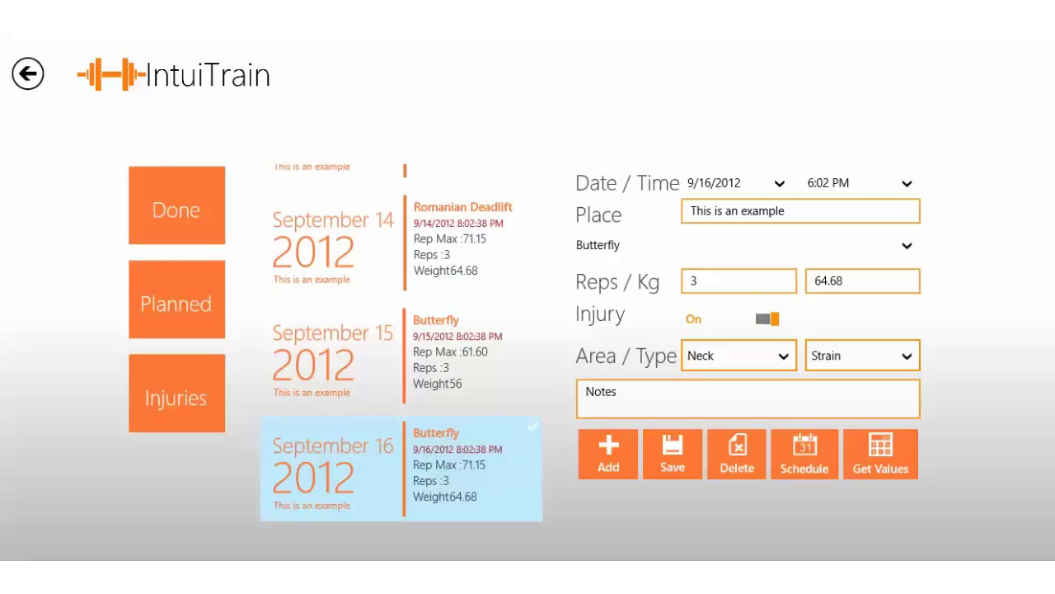
click(736, 183)
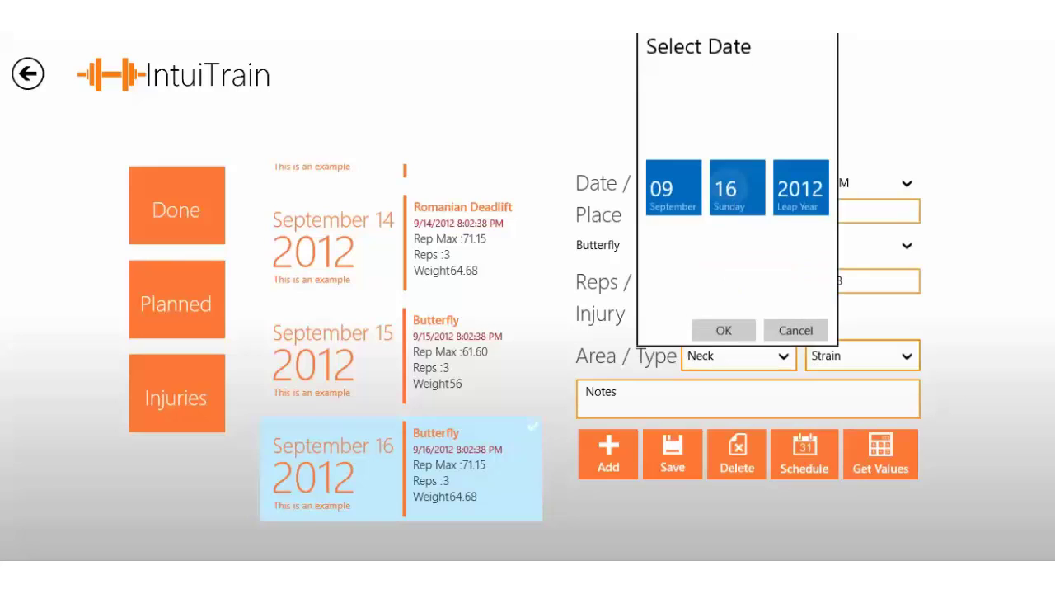
drag(737, 180, 737, 128)
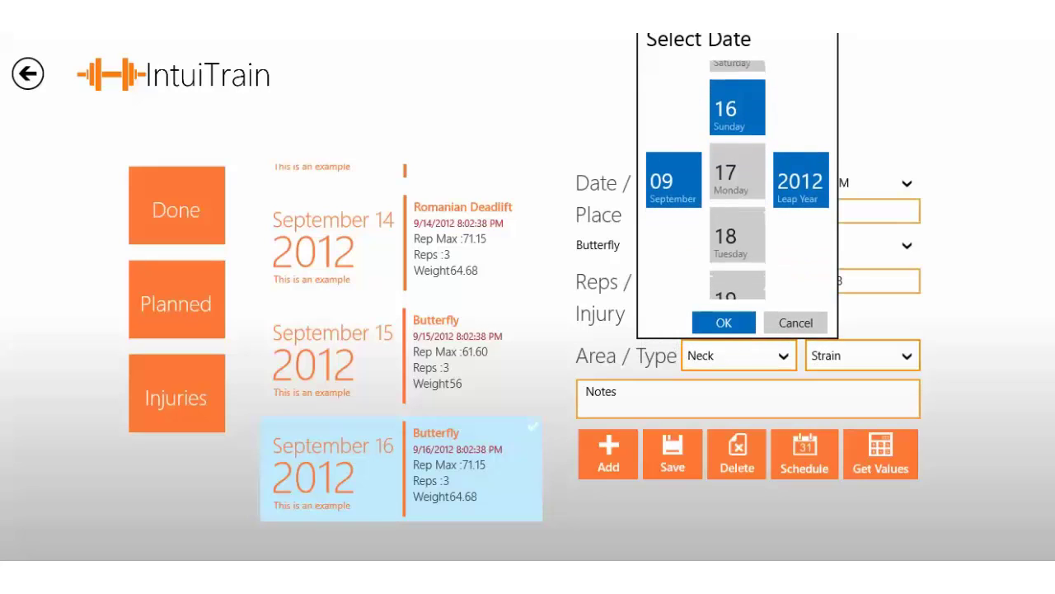
click(737, 191)
click(724, 323)
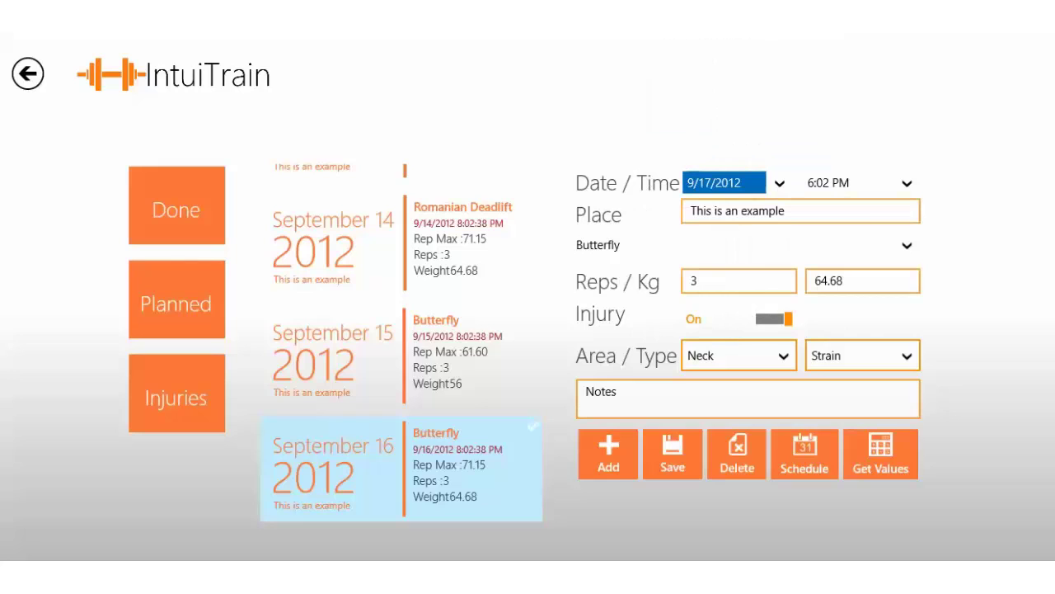
- Add a new Butterfly entry for 9/17/2012 using the calculated weight and with injury switched off
click(615, 405)
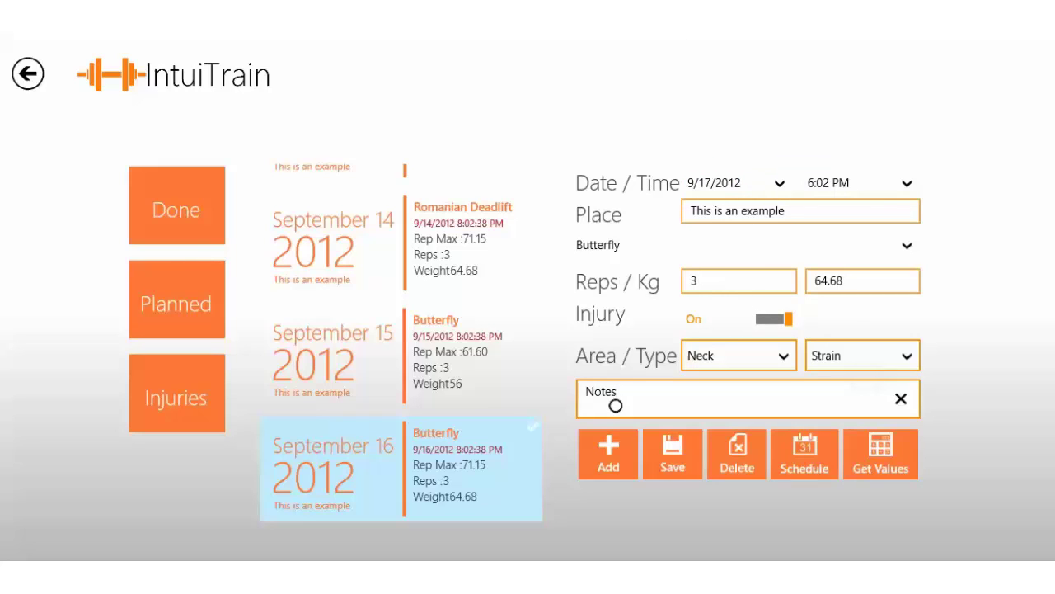
click(842, 292)
click(881, 454)
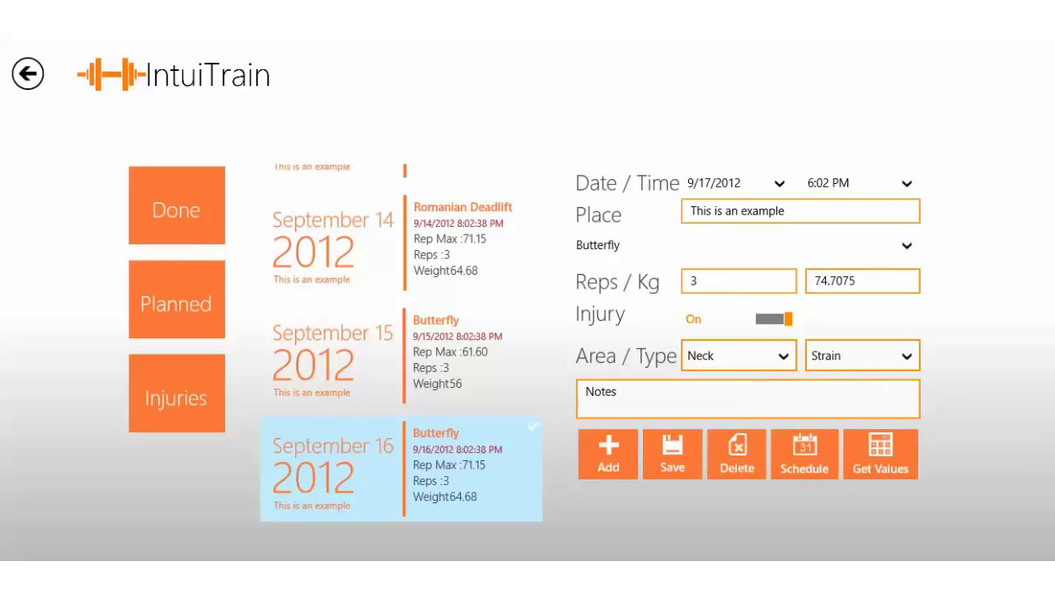
click(735, 328)
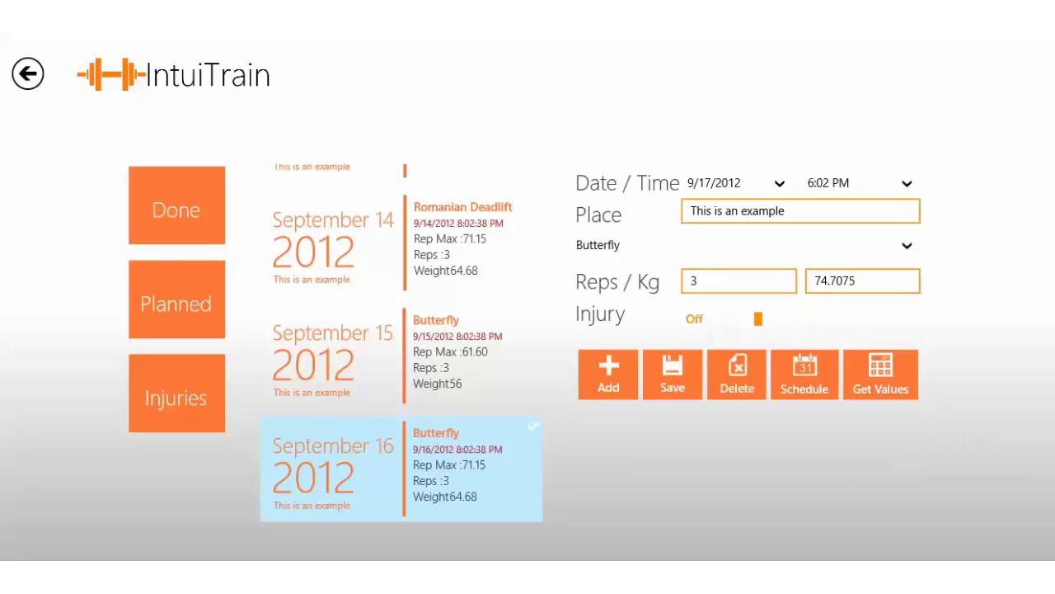
click(608, 376)
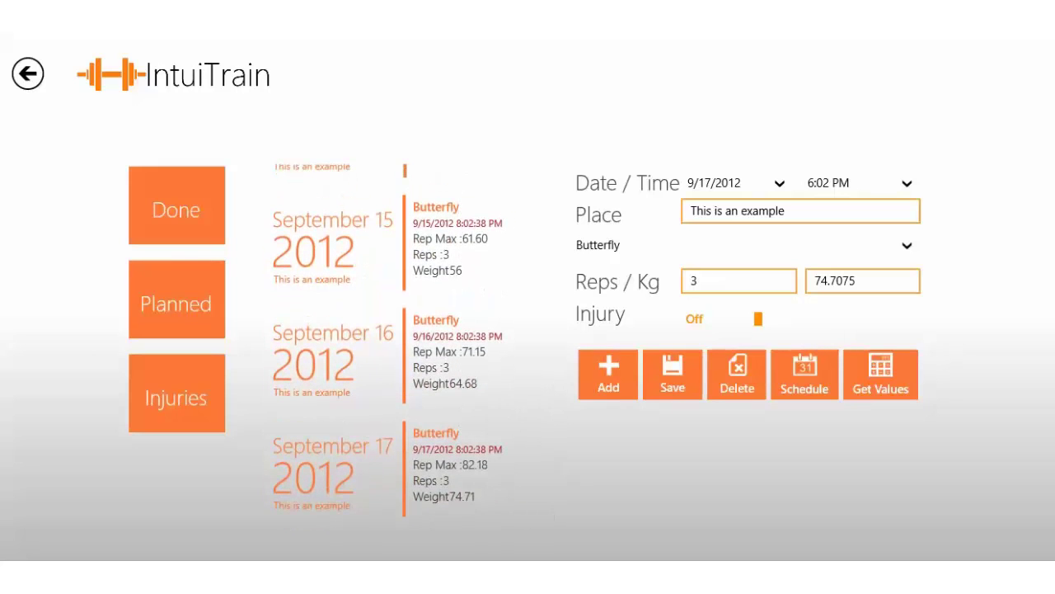
- Schedule the September 17 Butterfly entry for 9/21/2012 with an increased overload percentage
click(402, 469)
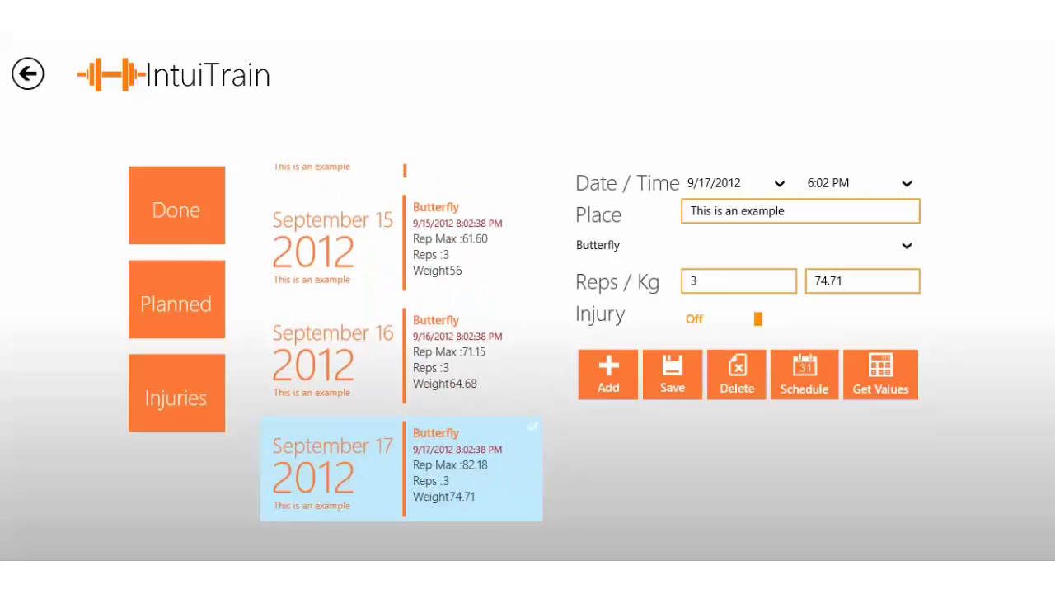
click(804, 374)
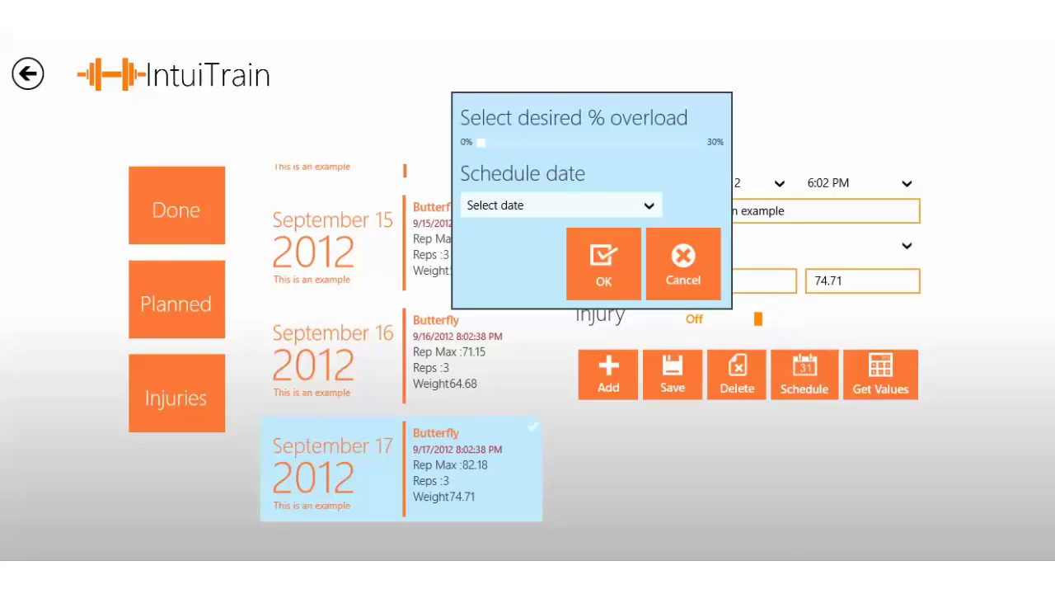
drag(481, 142, 541, 142)
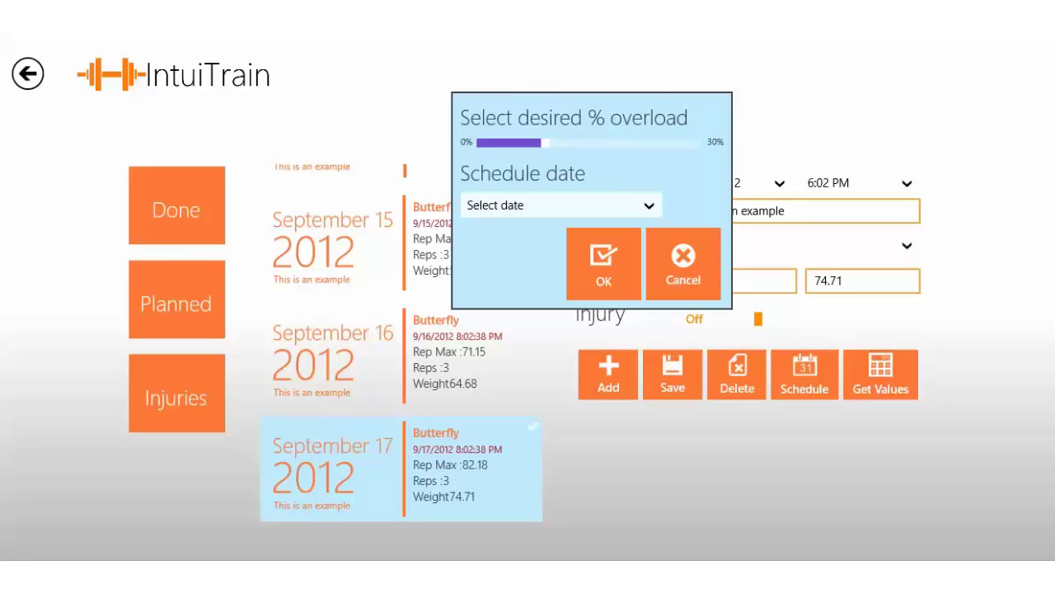
click(561, 206)
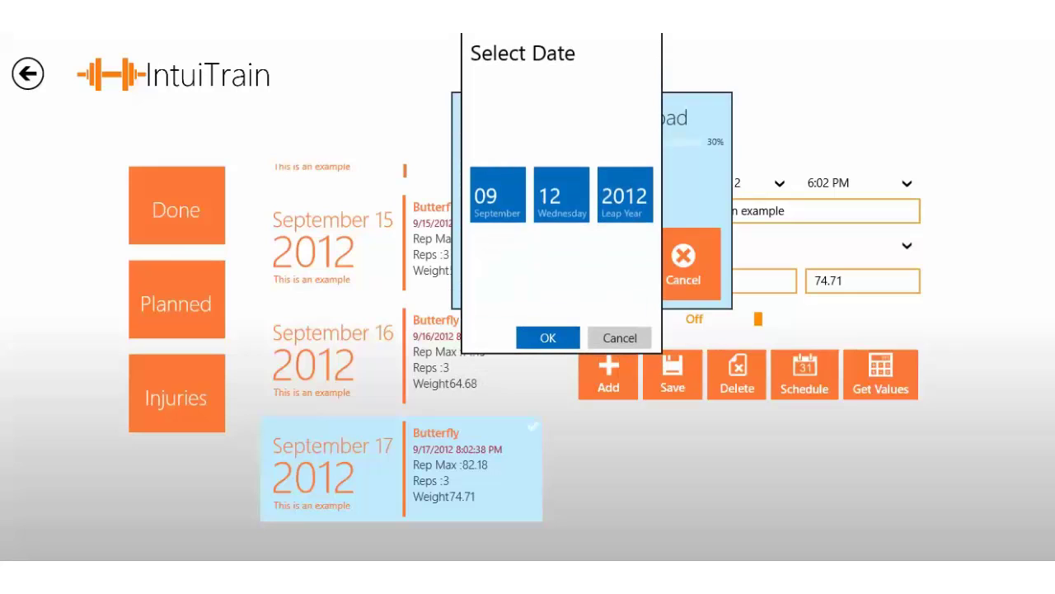
drag(561, 196, 561, 41)
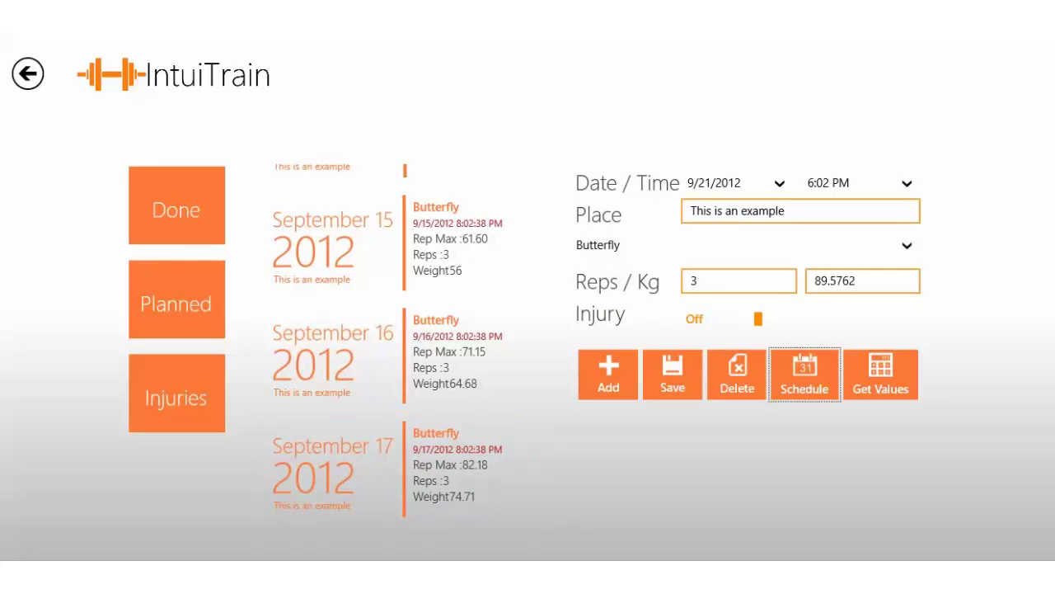
- Check the planned Butterfly exercise and review the list of recorded injuries
click(176, 299)
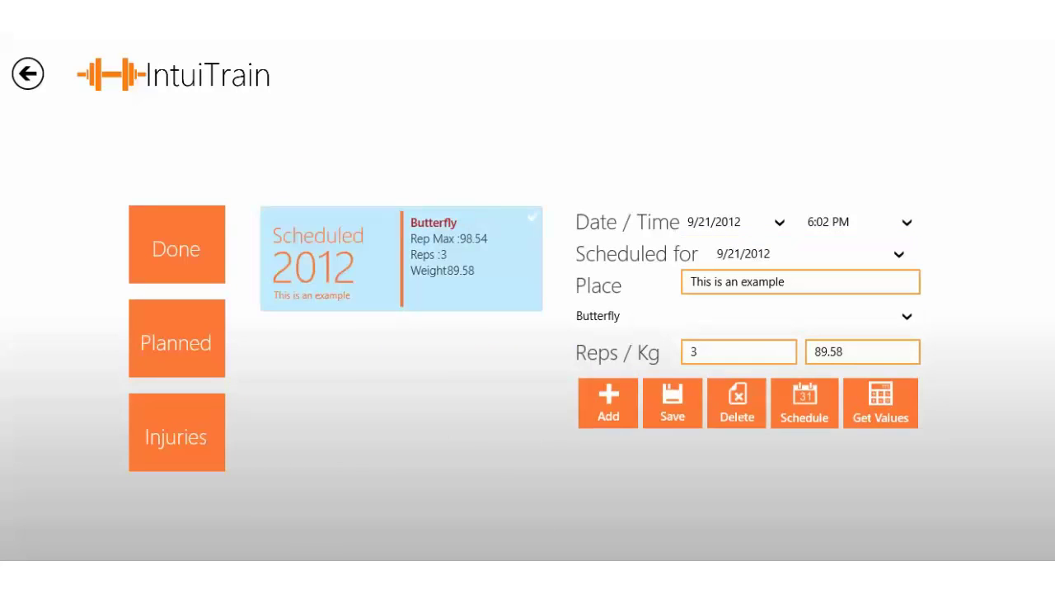
click(175, 432)
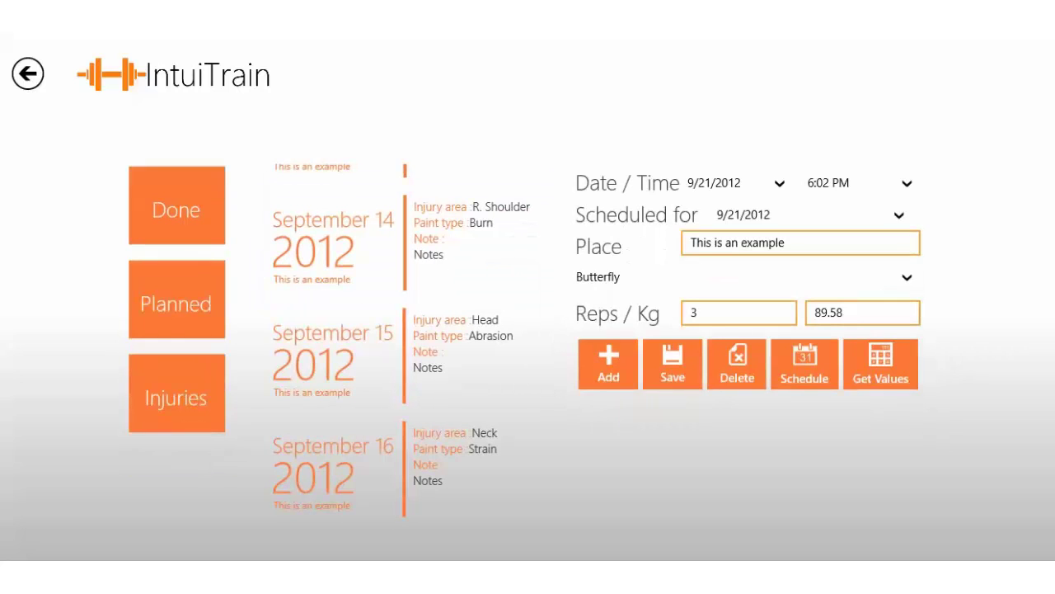
scroll(413, 334, up, 3)
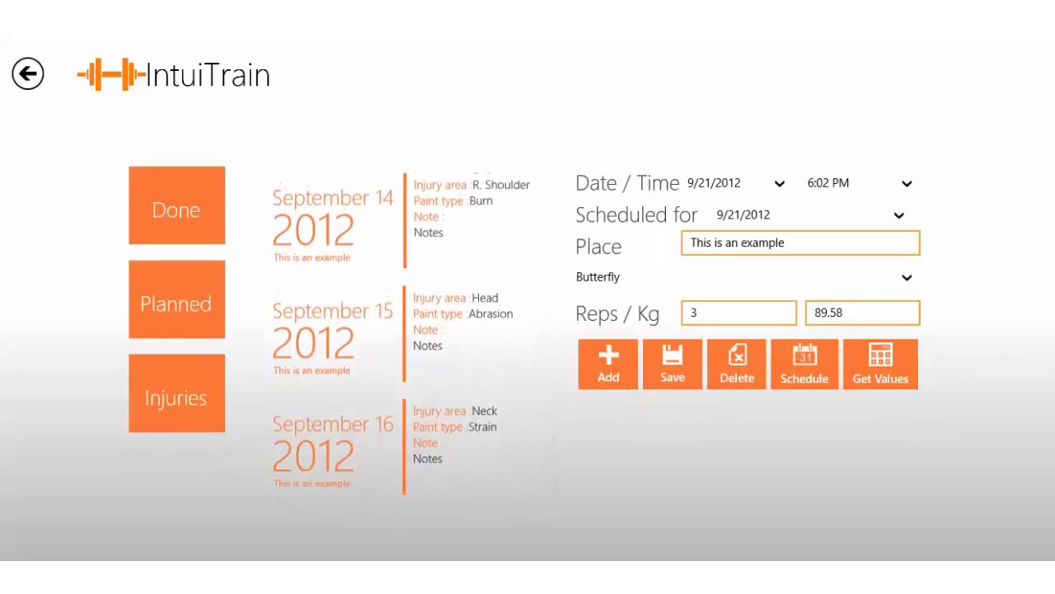
scroll(412, 334, up, 1)
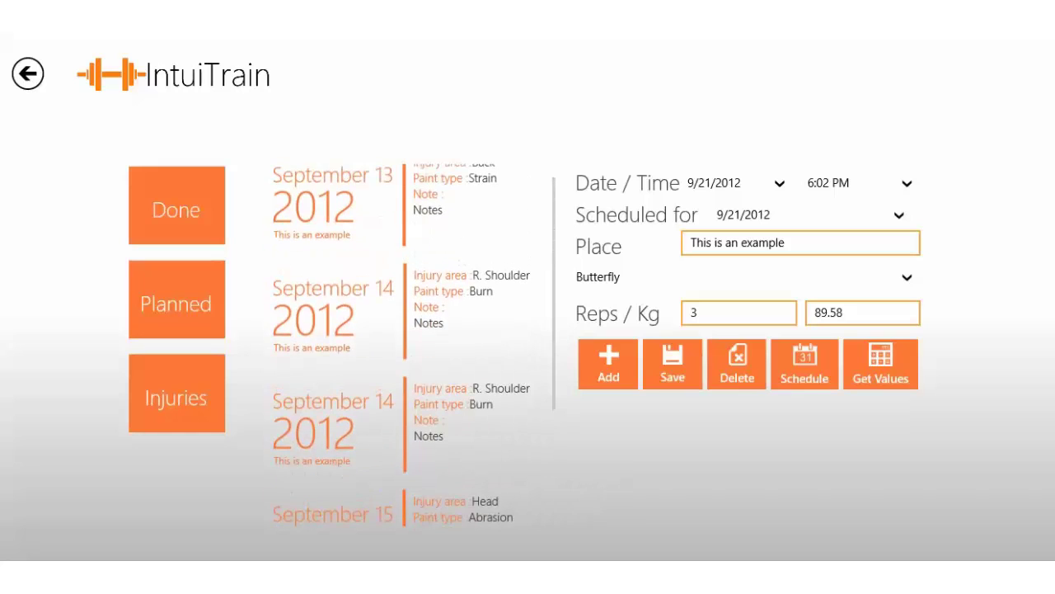